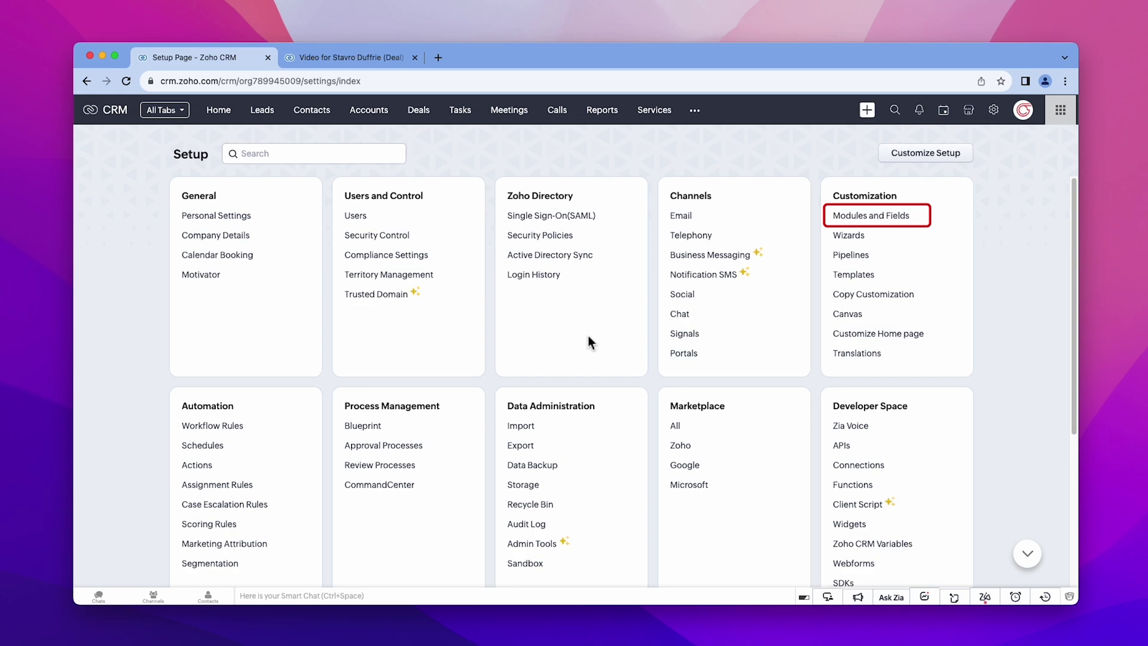
# Reach the Record Locking Configuration page for the Deals module via Modules and Fields settings
pyautogui.click(864, 217)
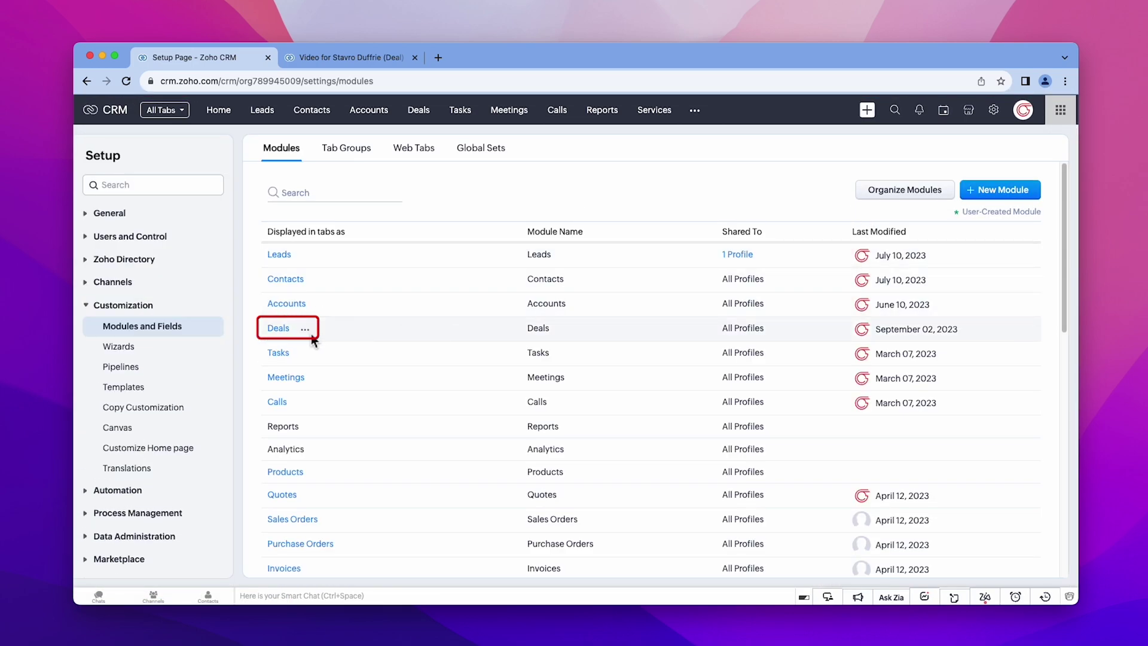
pyautogui.click(284, 337)
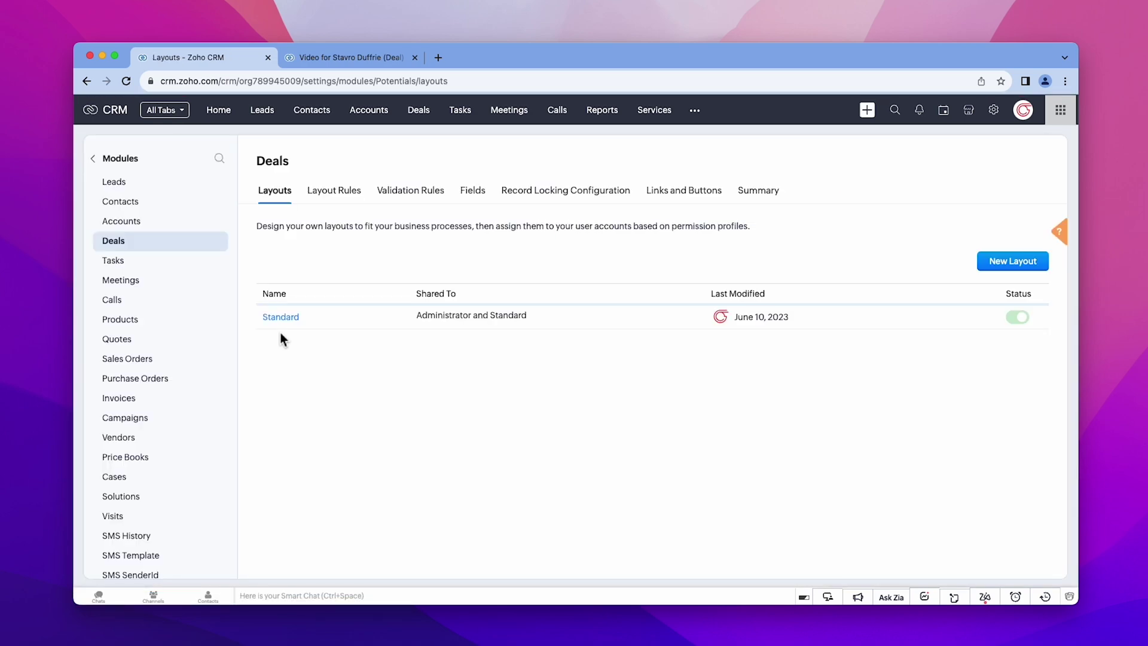
pyautogui.click(536, 201)
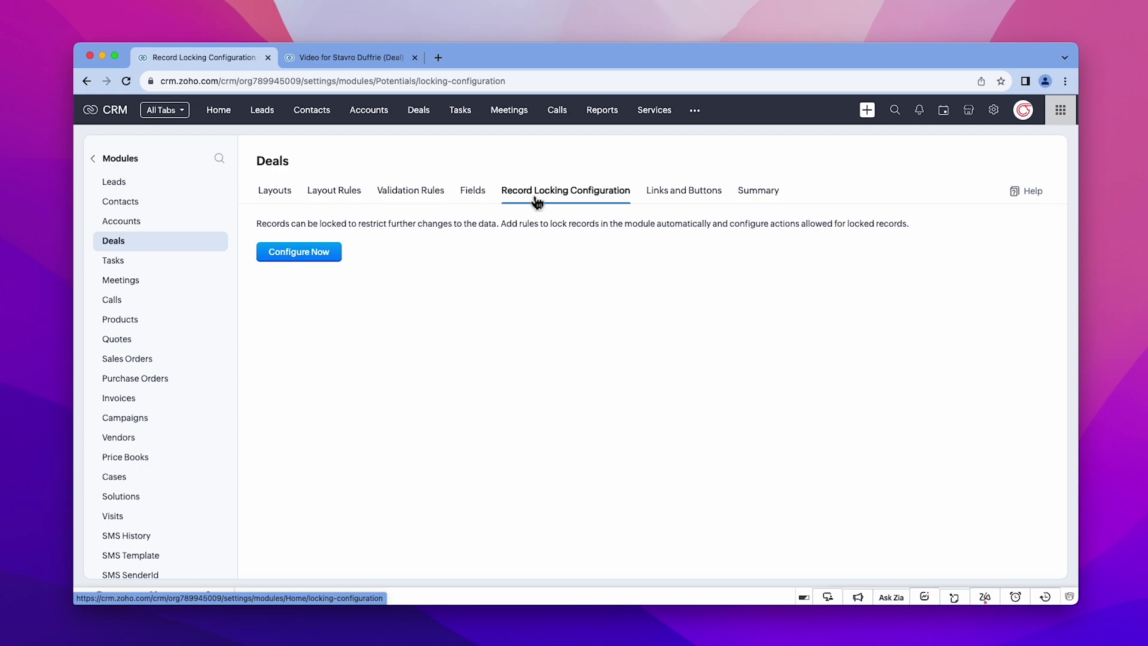
# Start configuring Deals record locking with manual locking off and automatic locking on
pyautogui.click(334, 258)
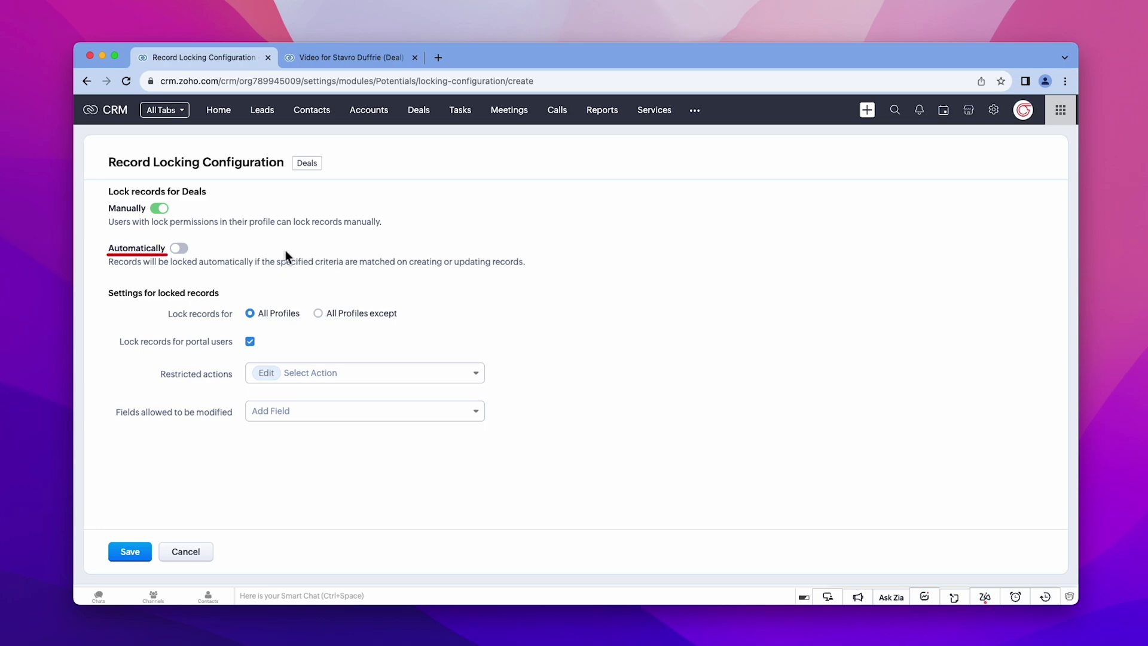
pyautogui.click(160, 208)
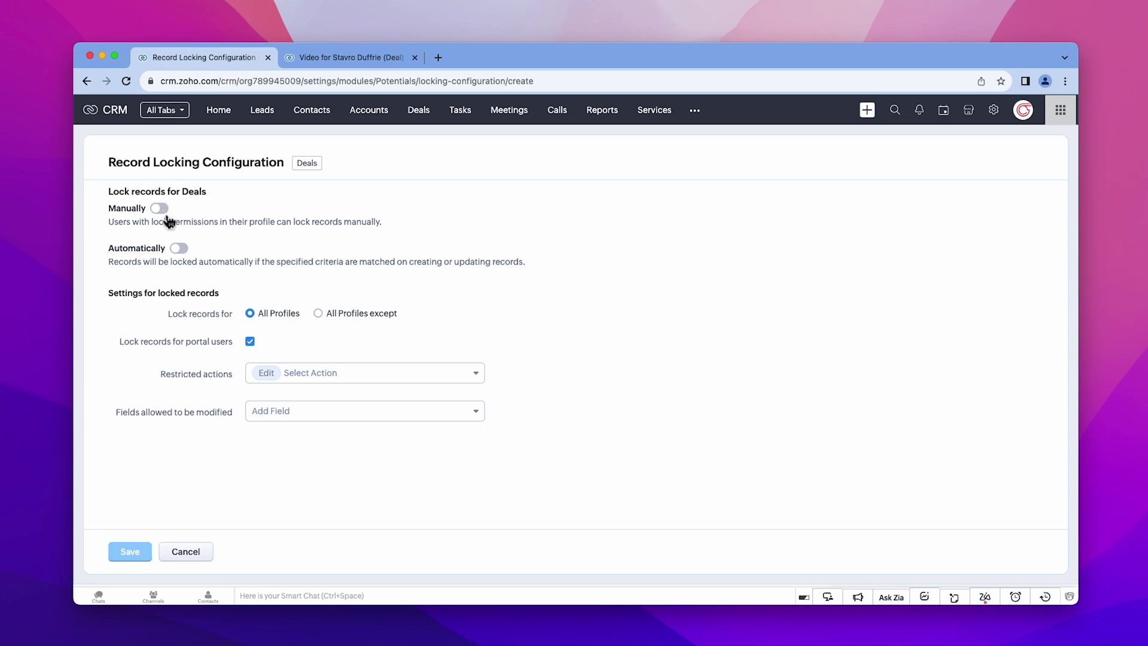
pyautogui.click(182, 249)
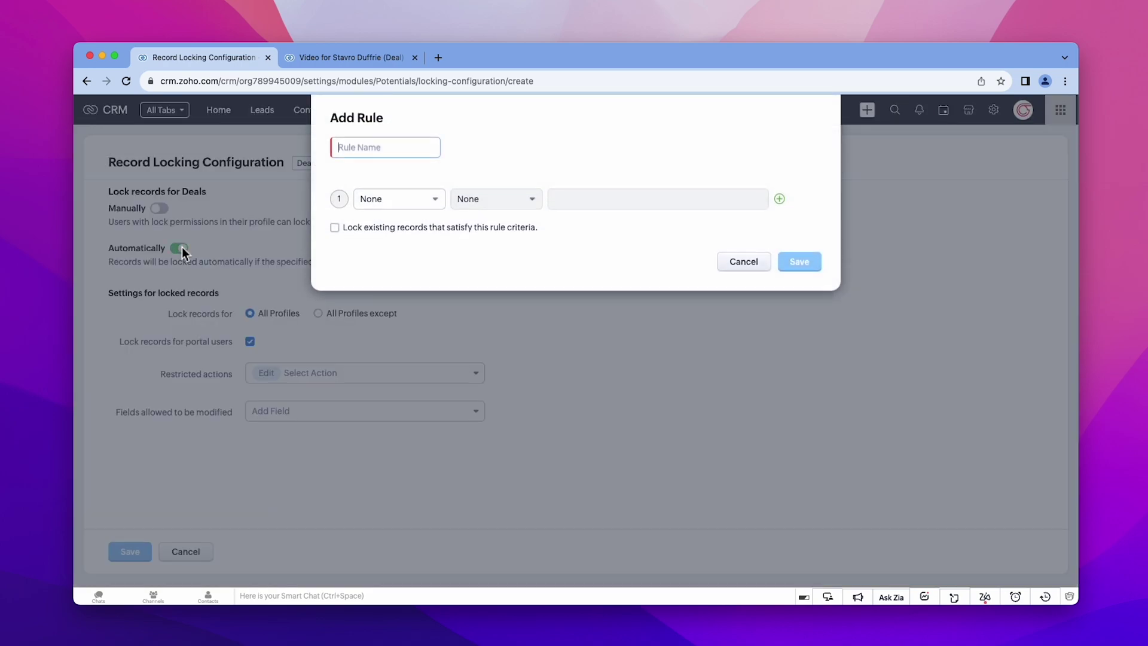
pyautogui.write('Closed Won')
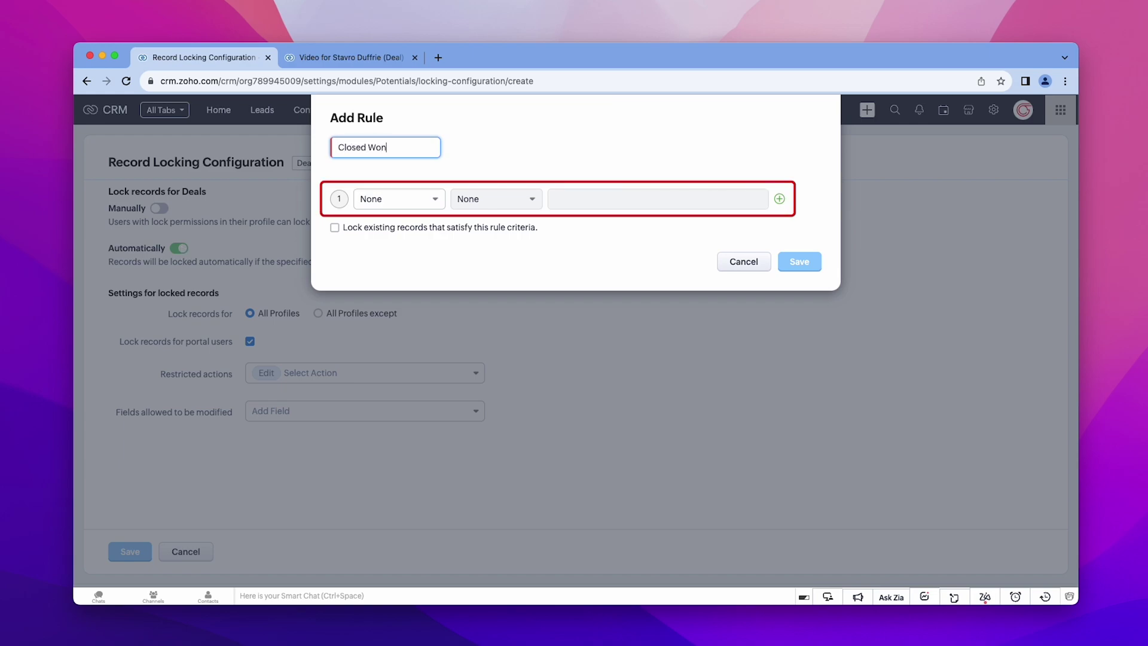
# Define the Closed Won rule: Stage is Closed Won, also locking existing matching deals
pyautogui.click(376, 198)
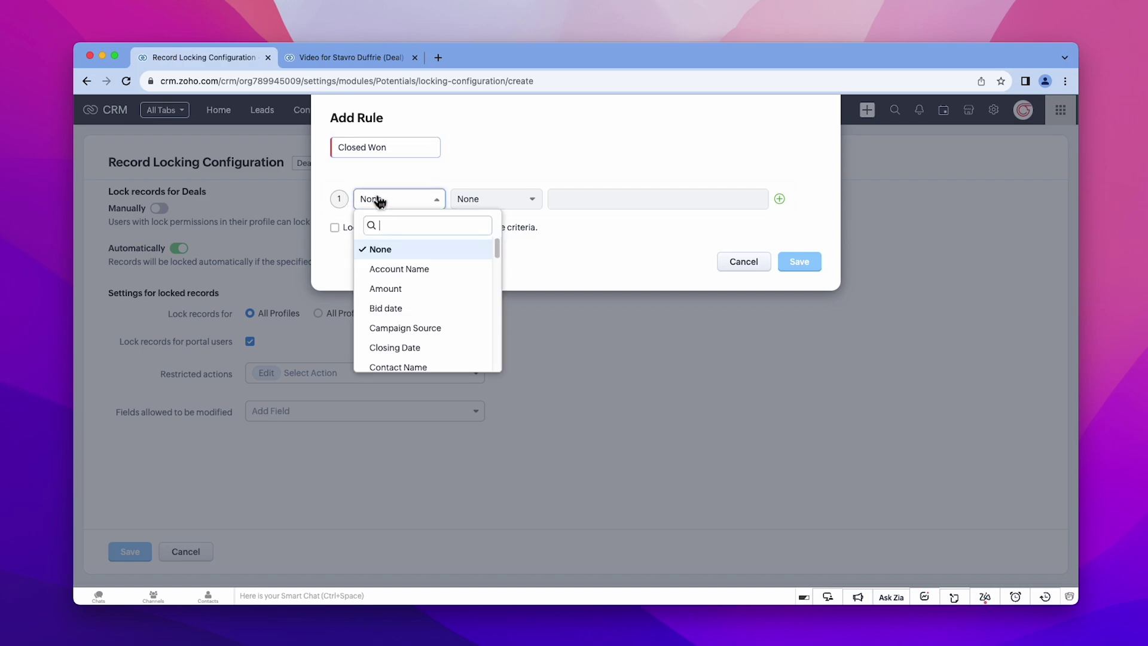
pyautogui.write('stage')
pyautogui.click(400, 248)
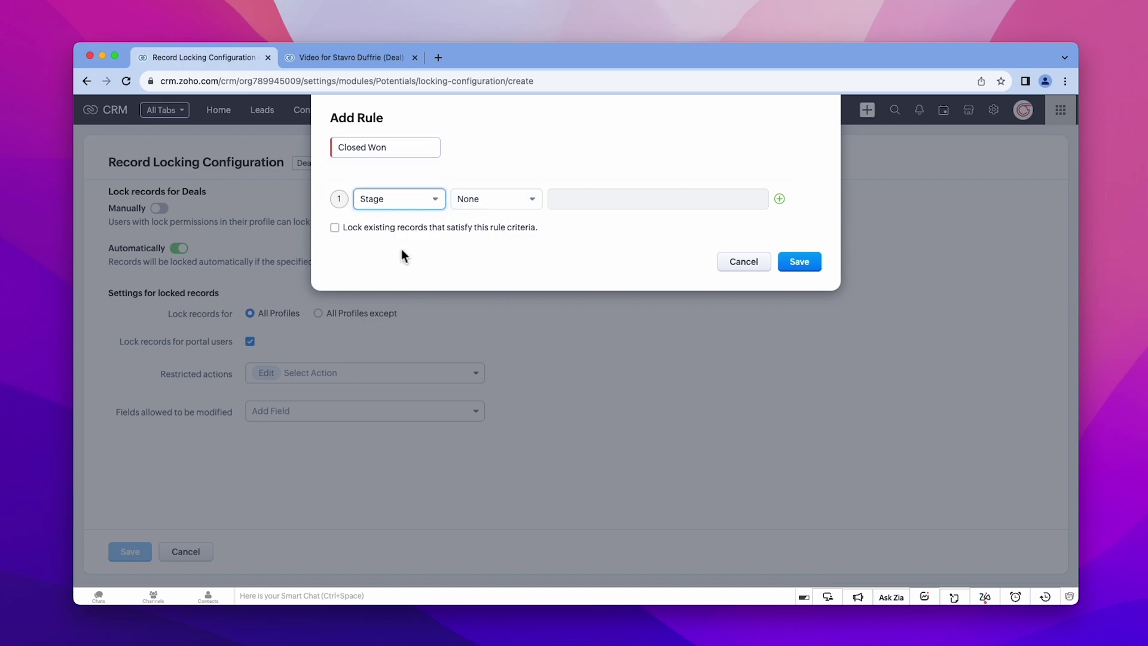
pyautogui.click(480, 203)
pyautogui.click(499, 263)
pyautogui.click(558, 203)
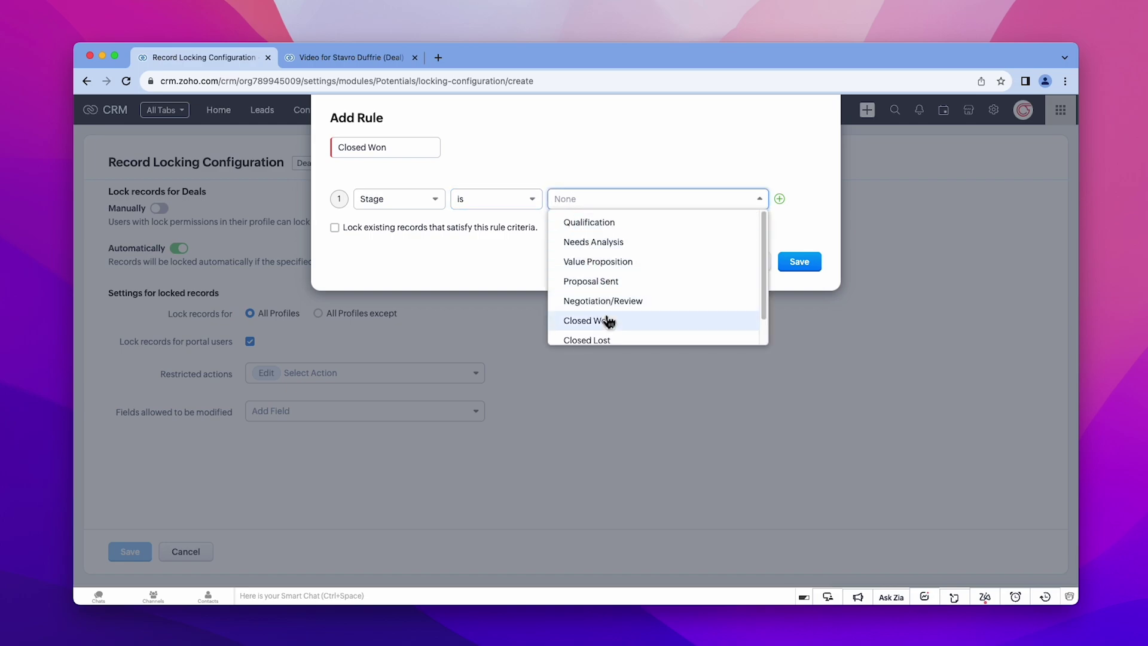
pyautogui.click(607, 325)
pyautogui.click(535, 270)
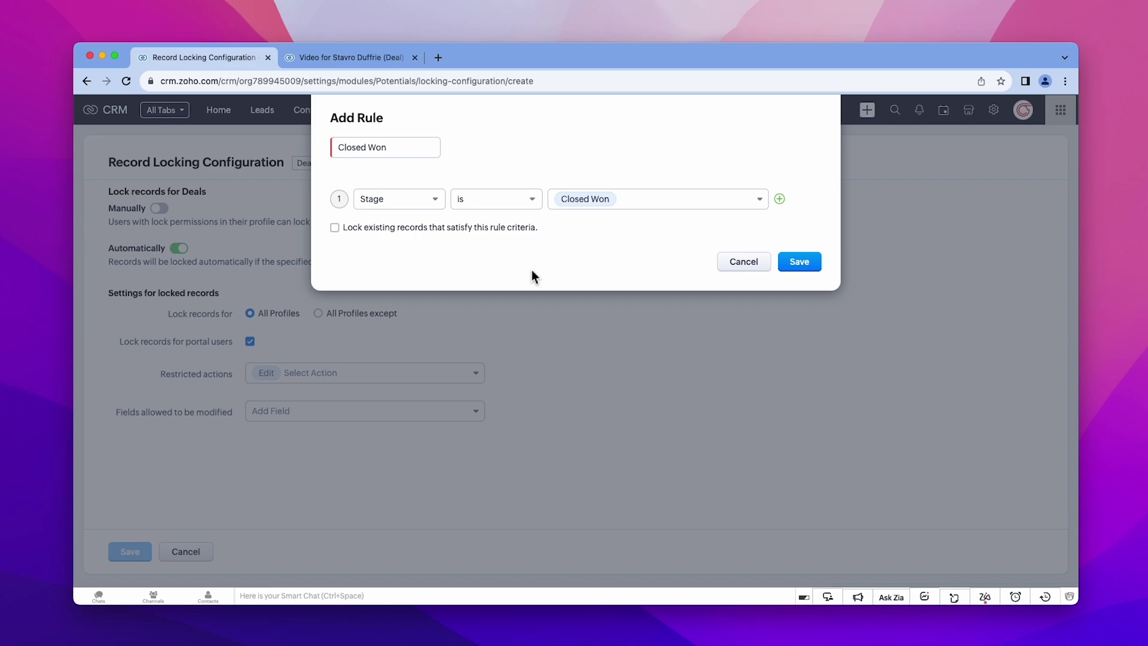
pyautogui.click(334, 228)
# Save the Closed Won rule and block deleting and changing the owner of locked deals
pyautogui.click(797, 263)
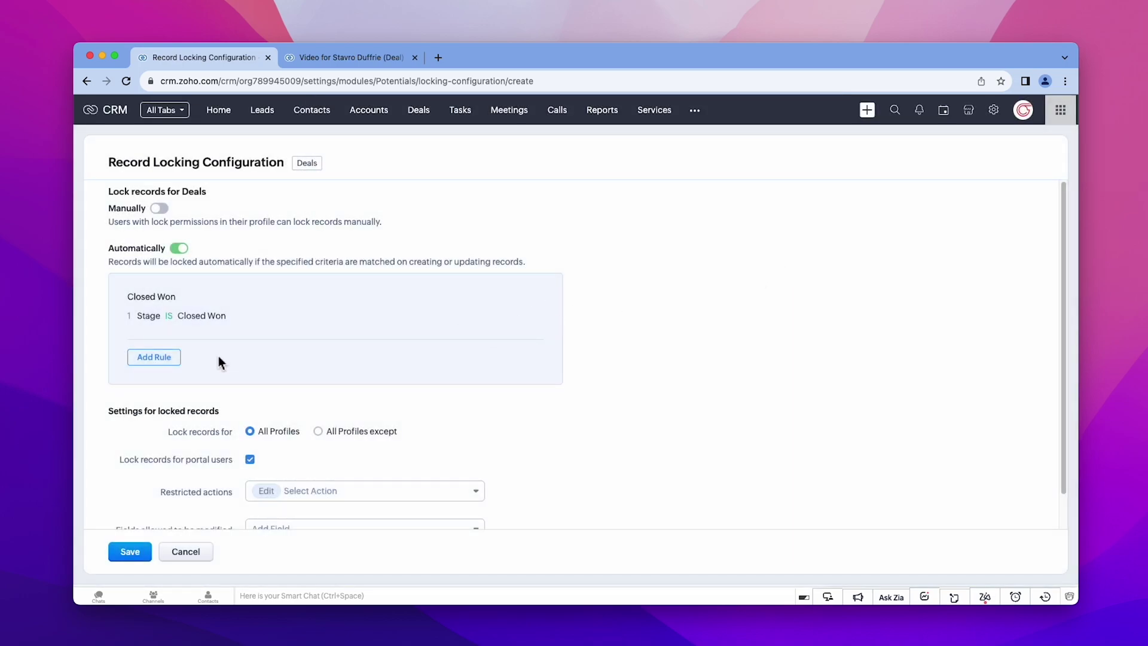
pyautogui.scroll(-2, 218, 357)
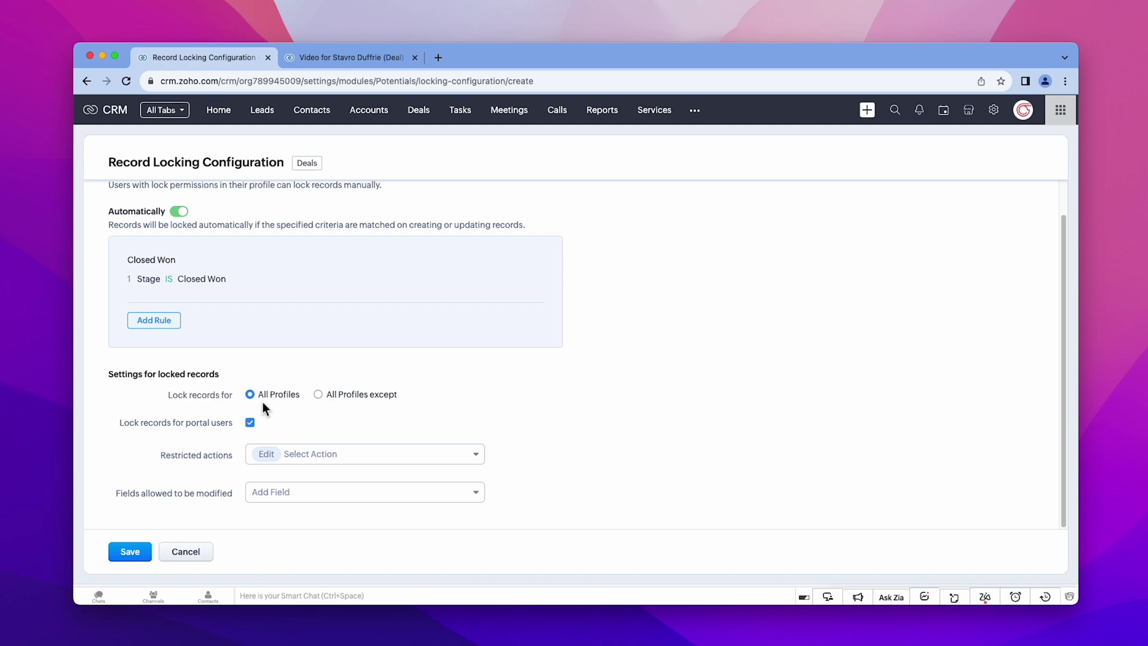
pyautogui.click(309, 453)
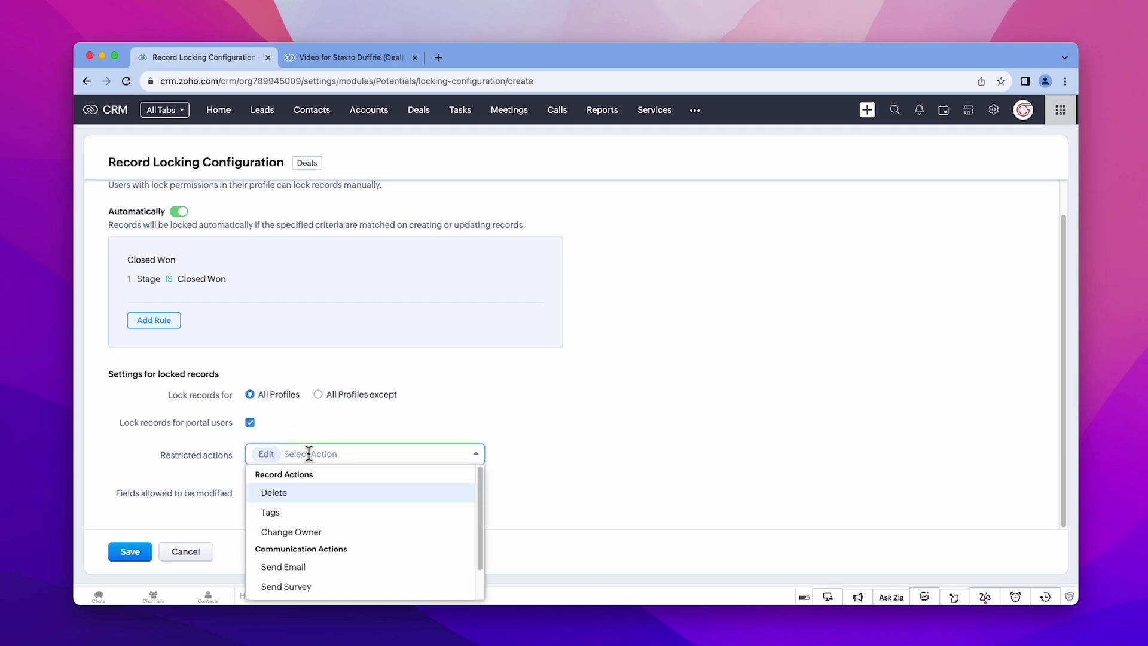
pyautogui.click(310, 492)
pyautogui.click(316, 512)
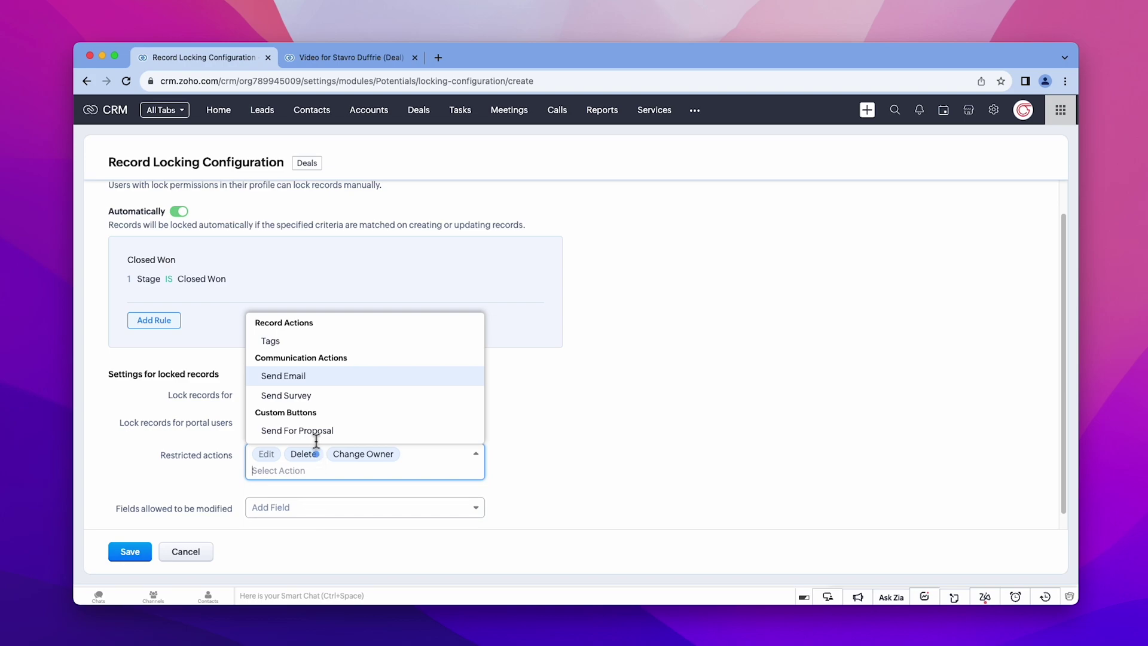
pyautogui.click(545, 469)
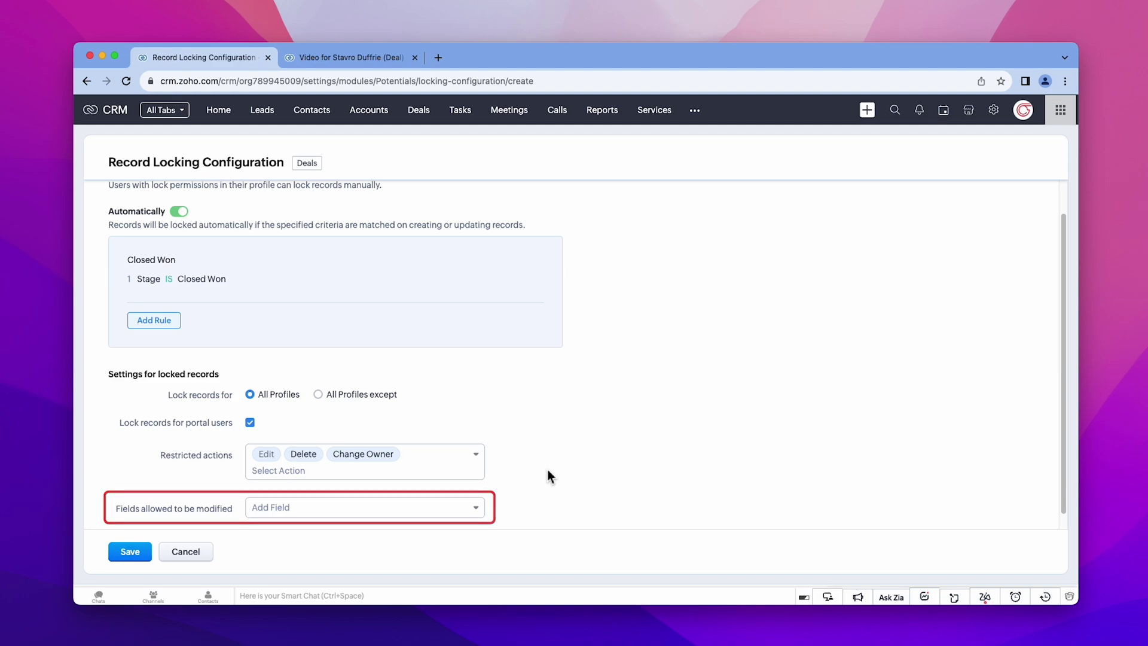
# Keep Work Type and Description editable on locked deals and save the locking configuration
pyautogui.click(426, 508)
pyautogui.write('wor')
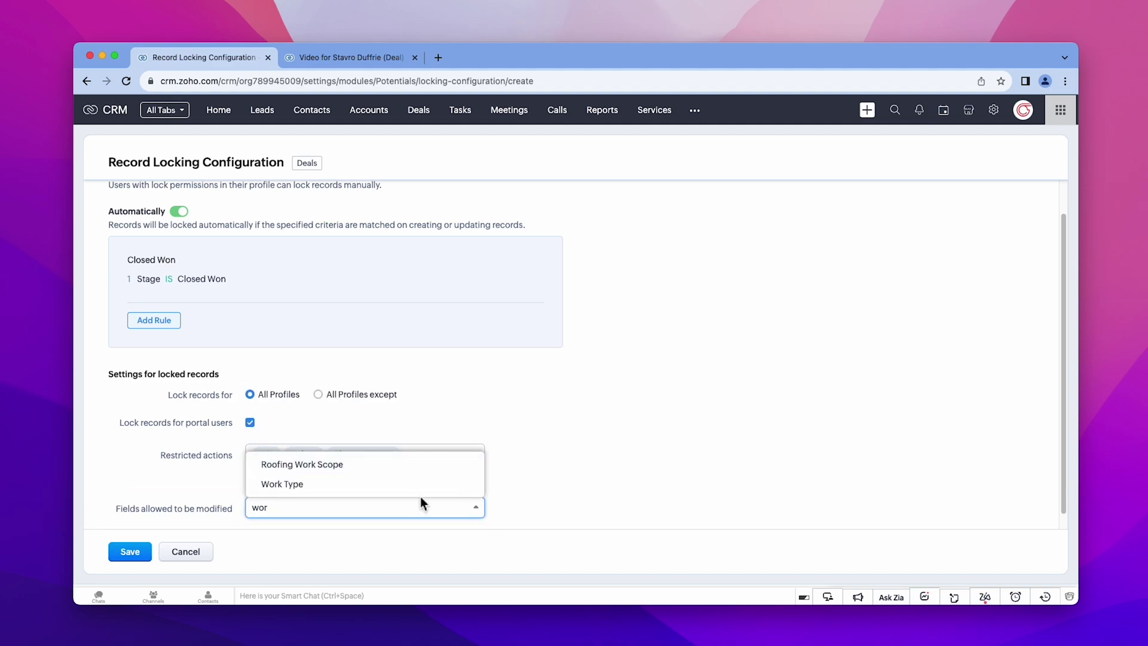
pyautogui.click(423, 490)
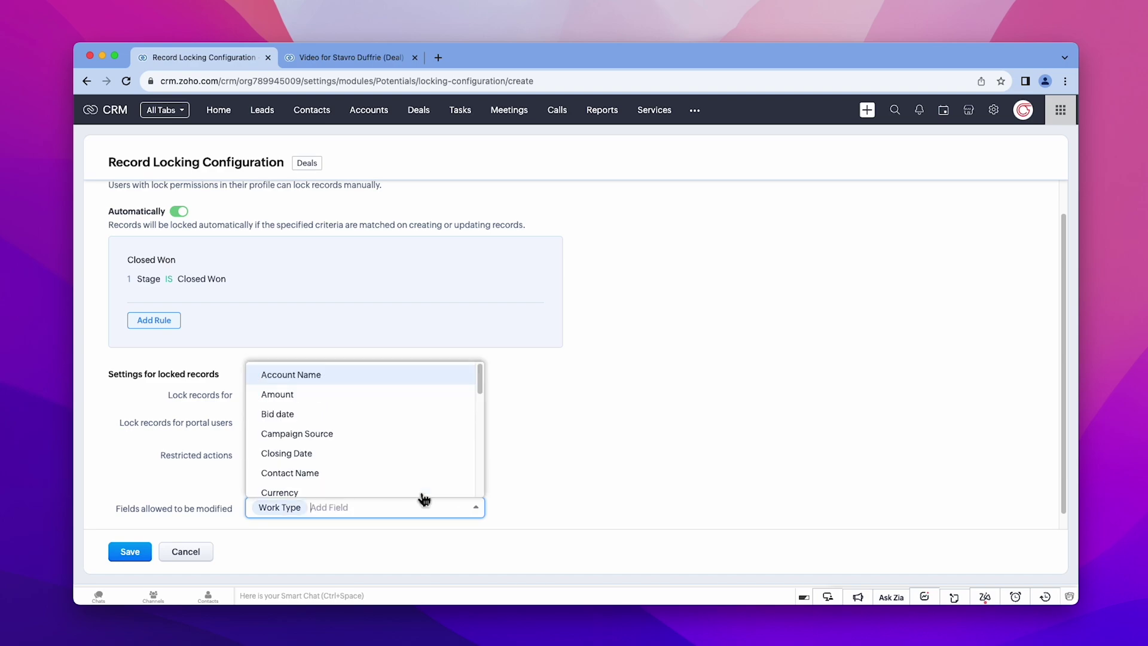
pyautogui.write('desc')
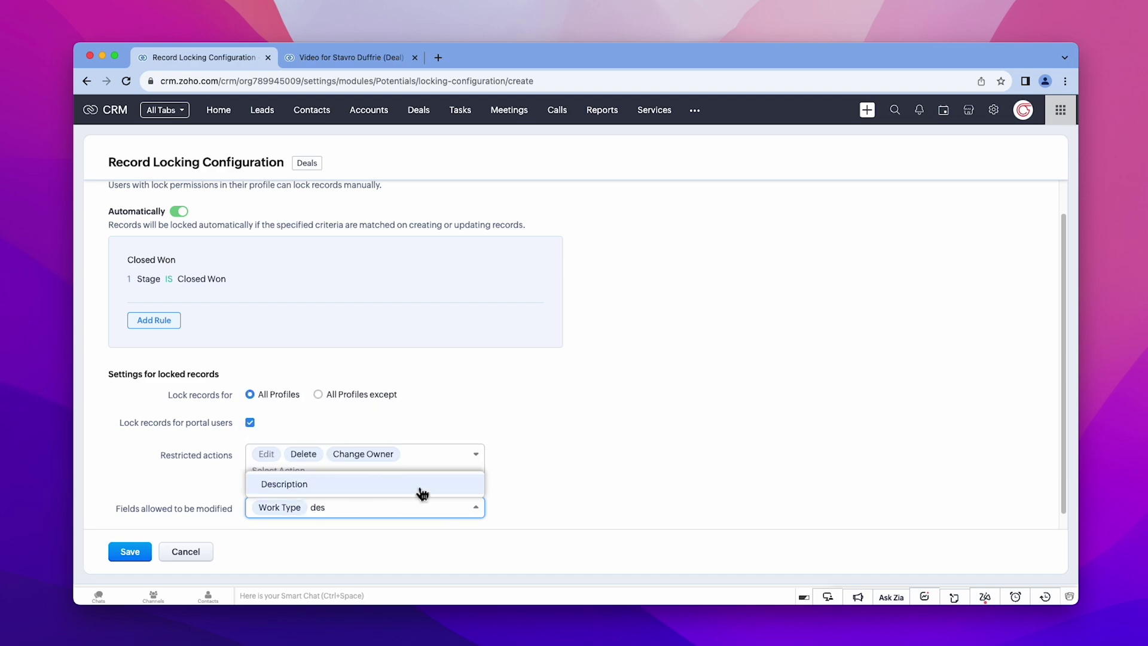
pyautogui.click(419, 490)
pyautogui.click(515, 492)
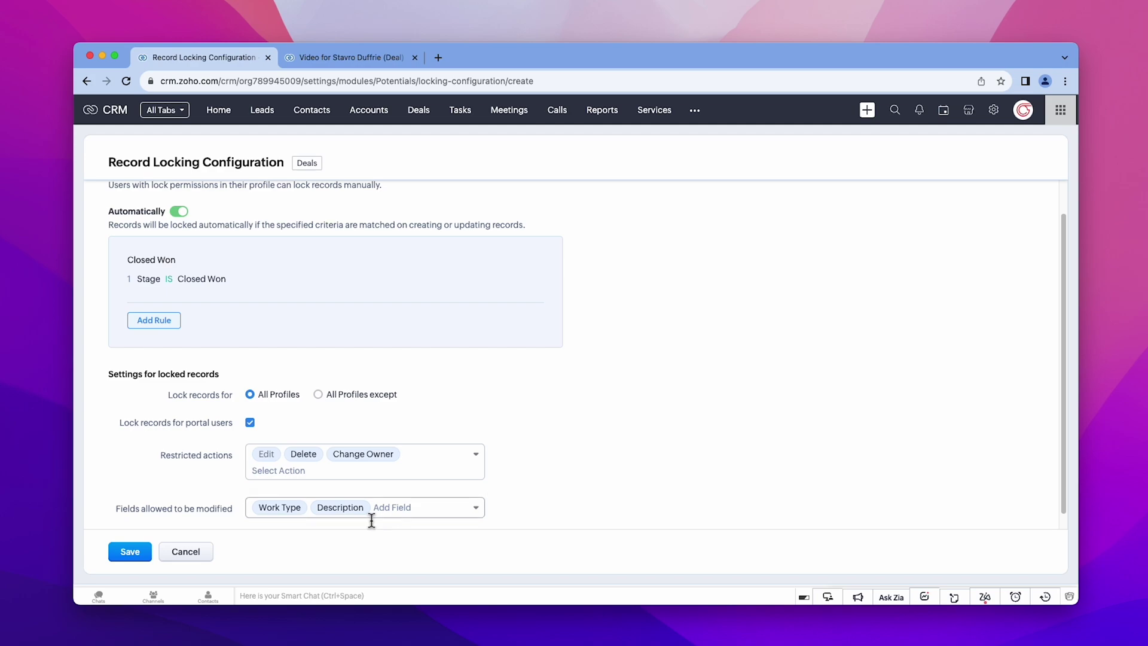
pyautogui.click(140, 562)
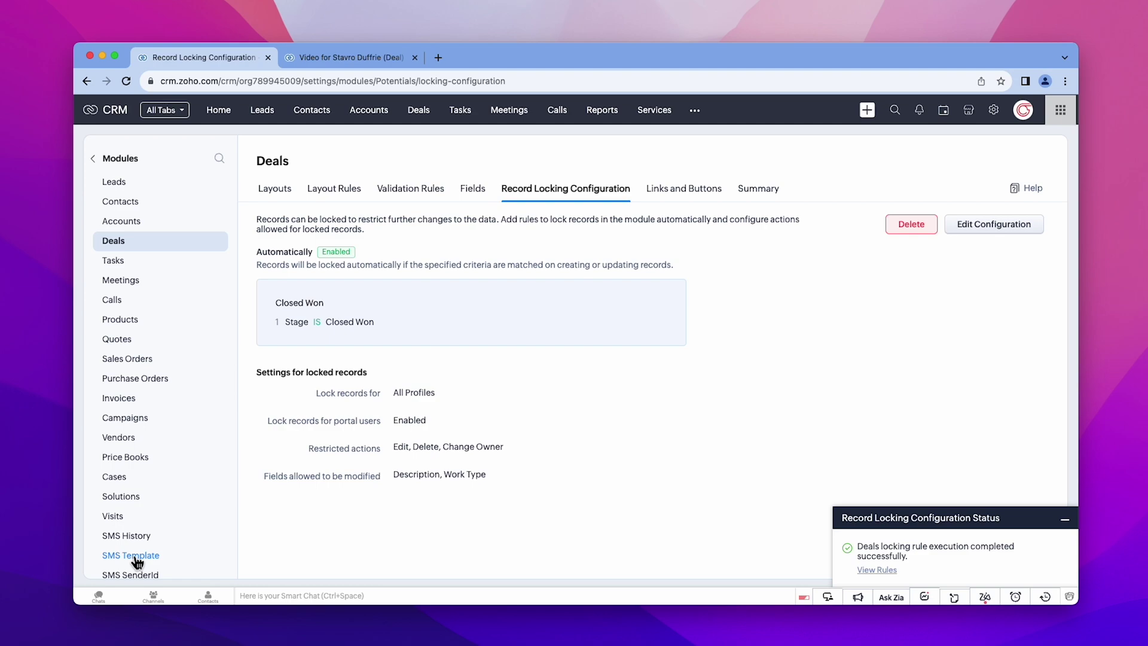
# Move the open deal to Closed Won, confirm it, and reload so it shows as locked
pyautogui.click(357, 67)
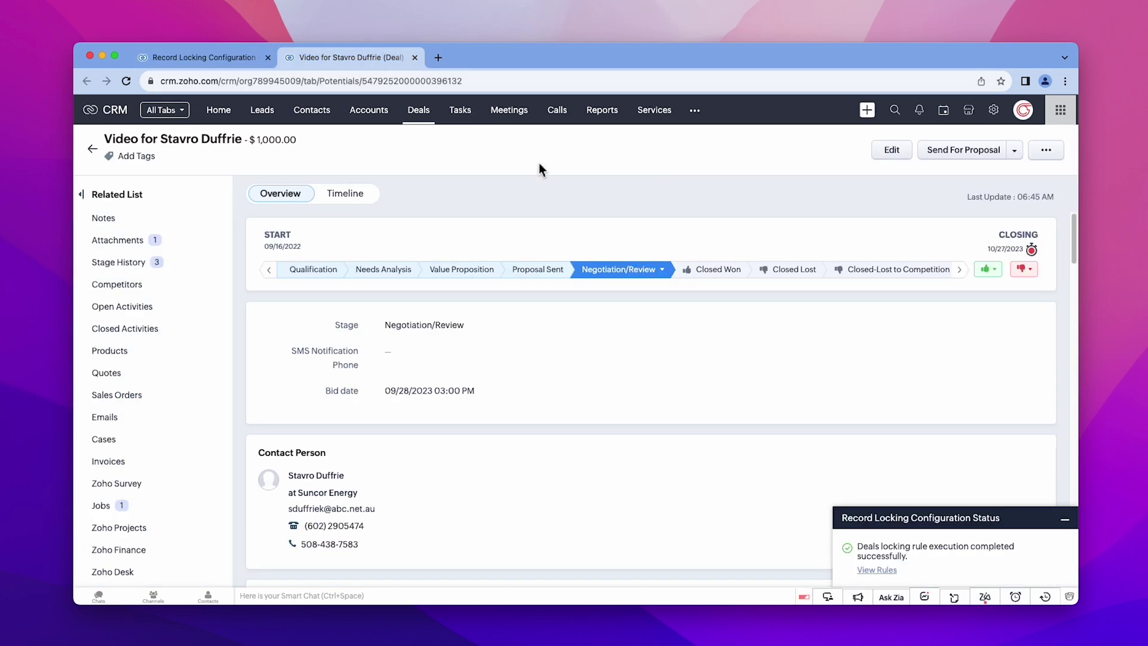
pyautogui.click(693, 271)
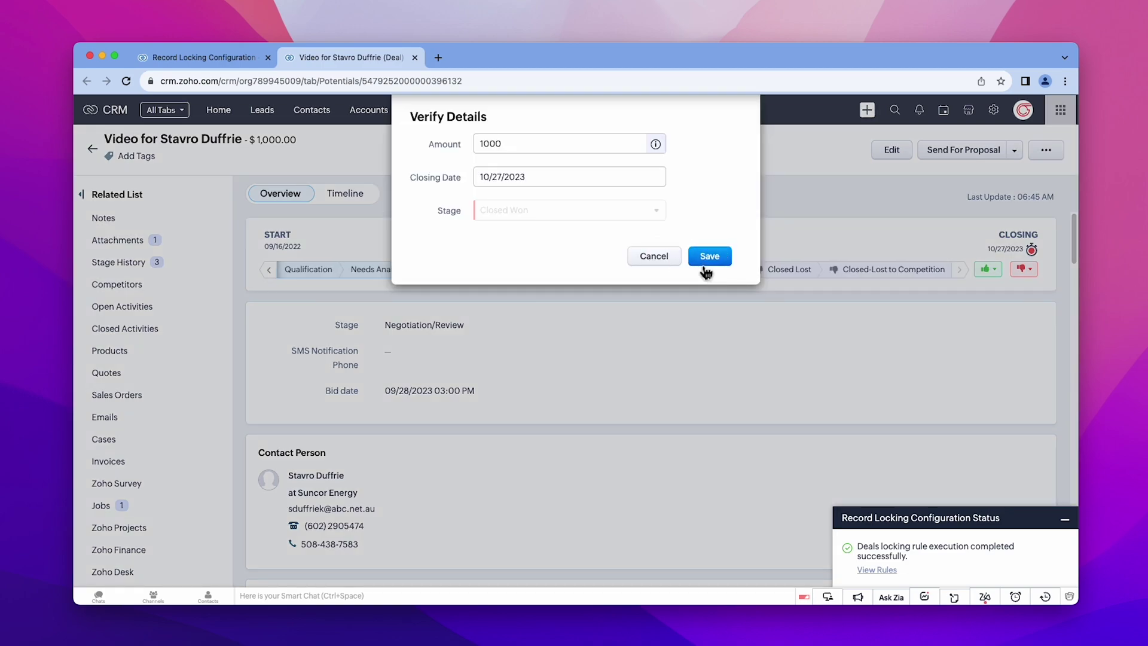
pyautogui.click(707, 258)
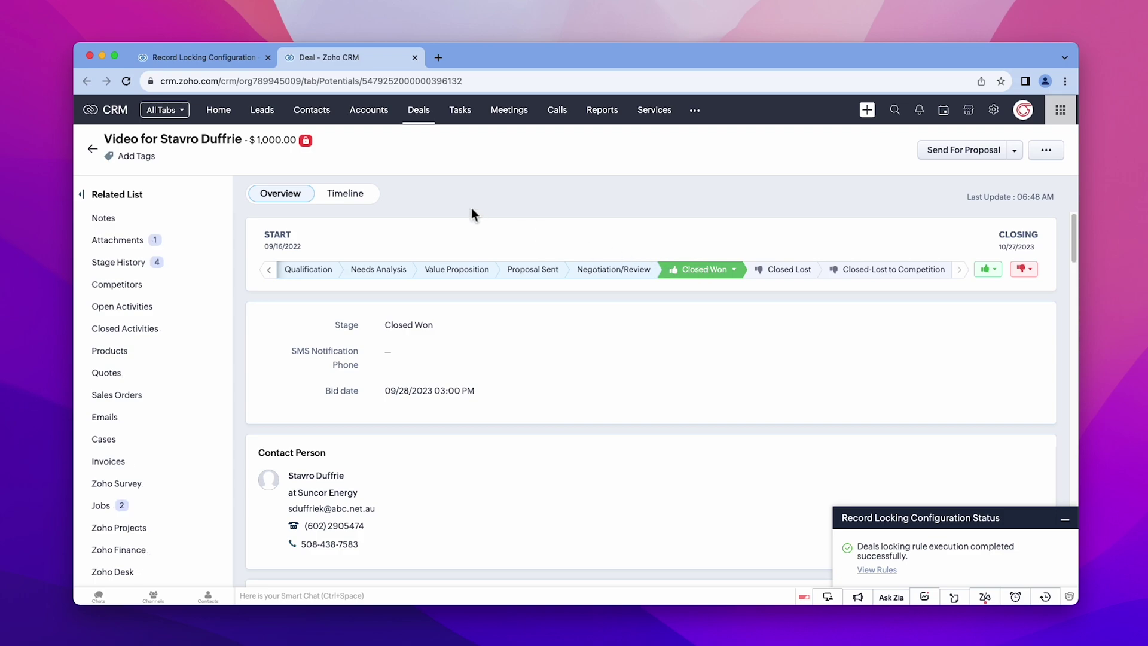
pyautogui.click(125, 81)
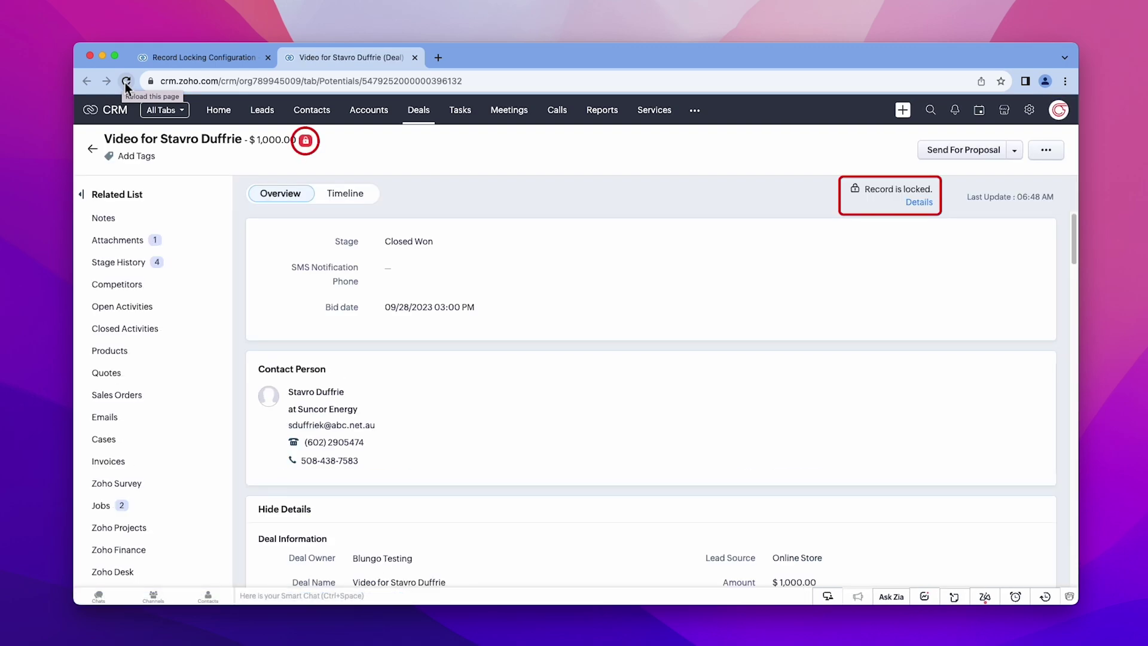
pyautogui.scroll(-3, 592, 395)
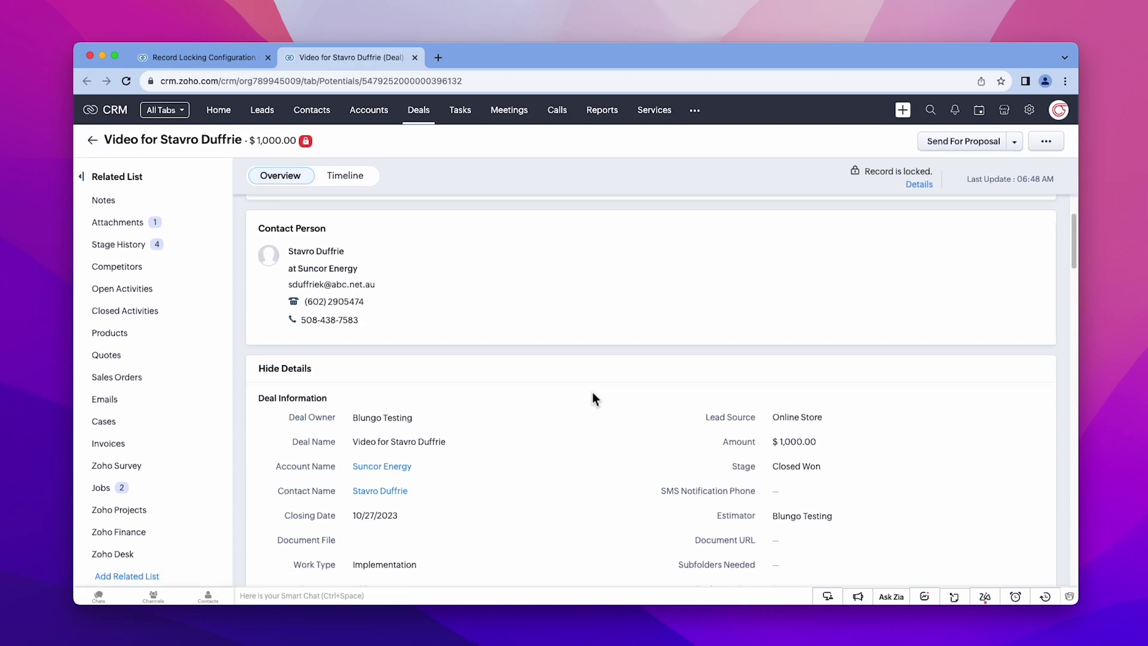
pyautogui.scroll(-1, 593, 392)
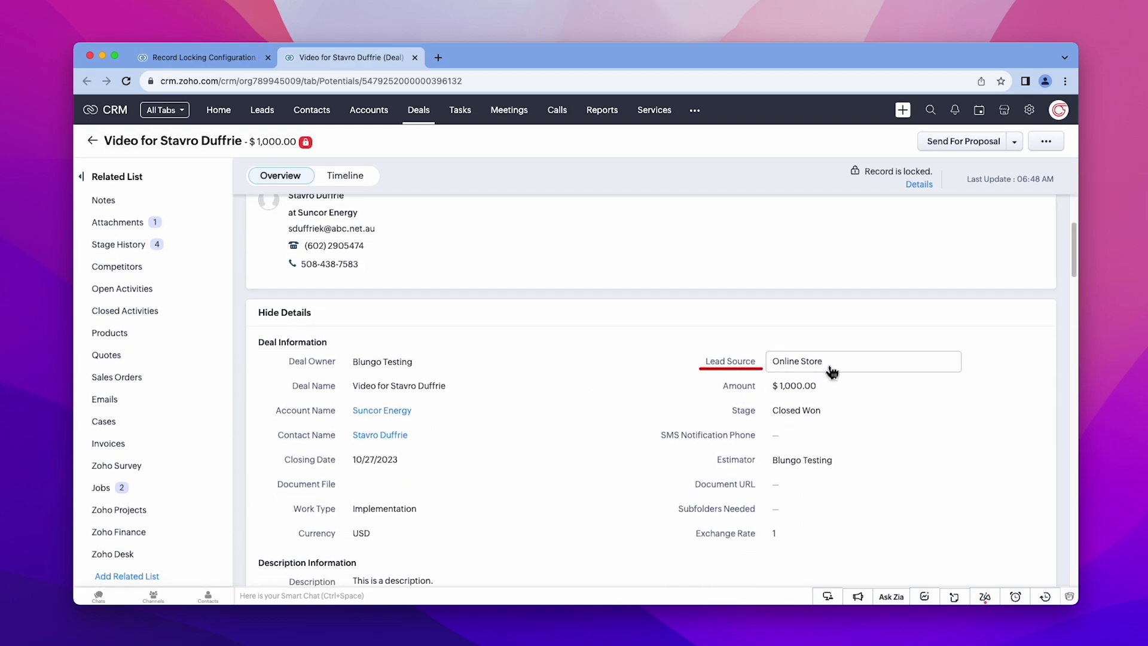
# Confirm locked fields refuse edits, then change Work Type to Consultation
pyautogui.click(824, 393)
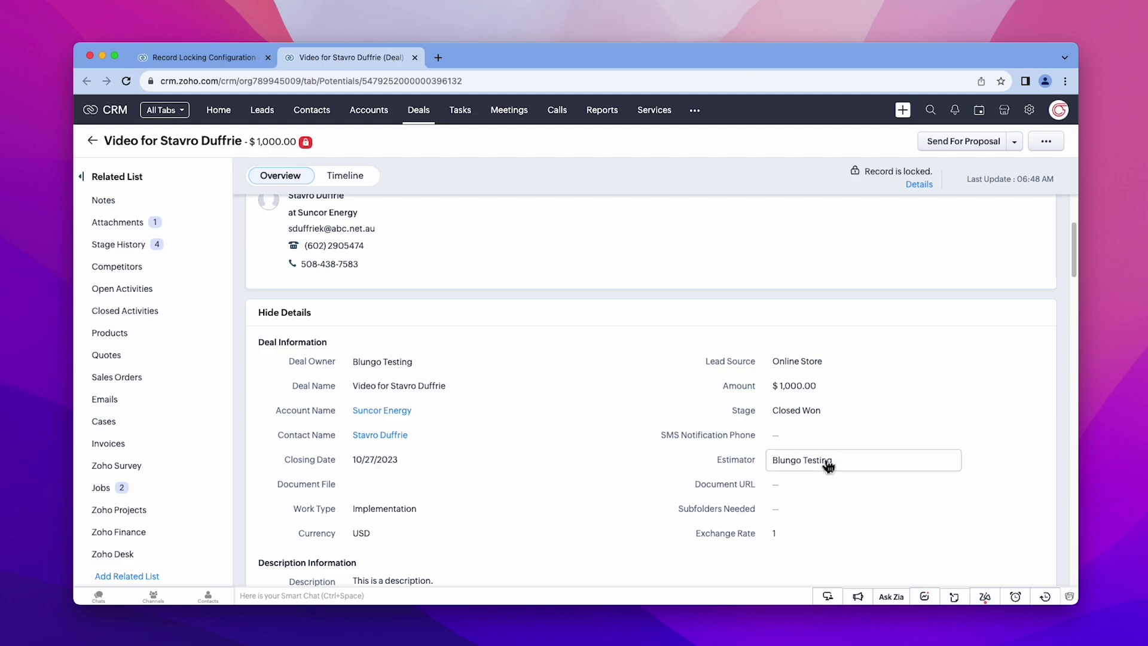
pyautogui.scroll(-2, 826, 464)
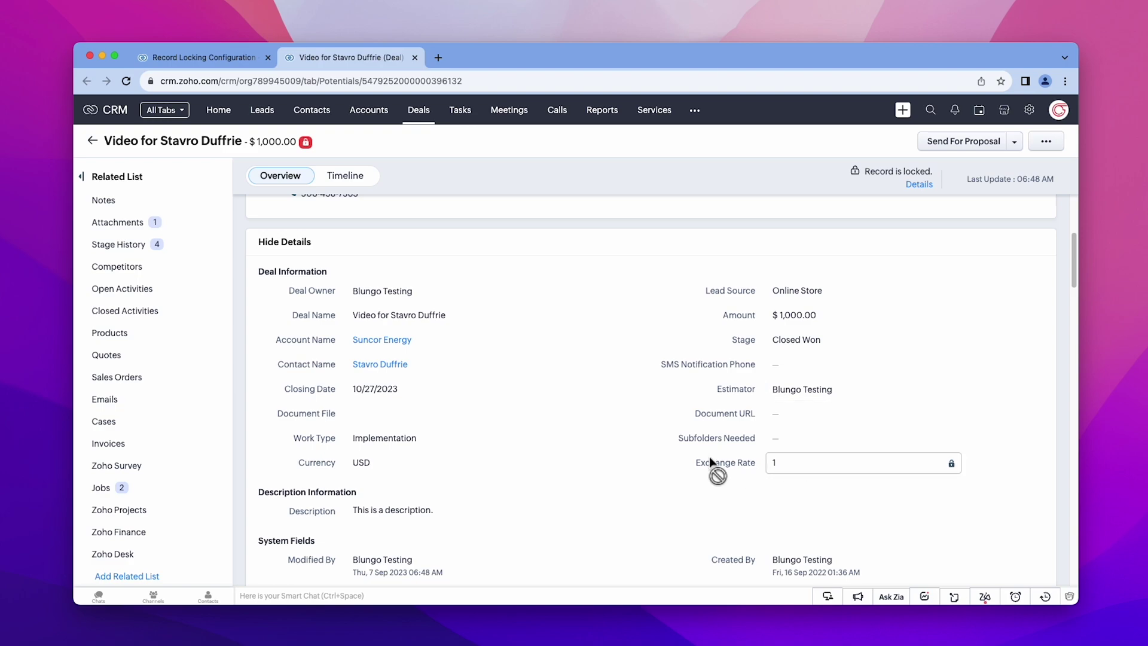
pyautogui.click(422, 446)
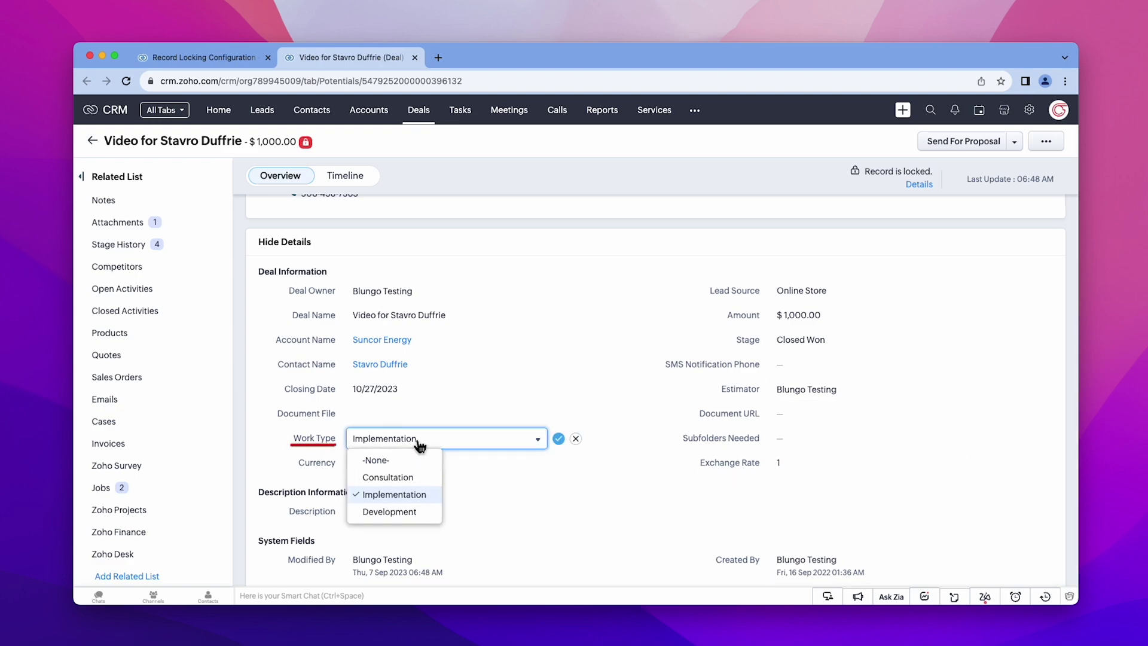
pyautogui.click(414, 476)
pyautogui.click(556, 438)
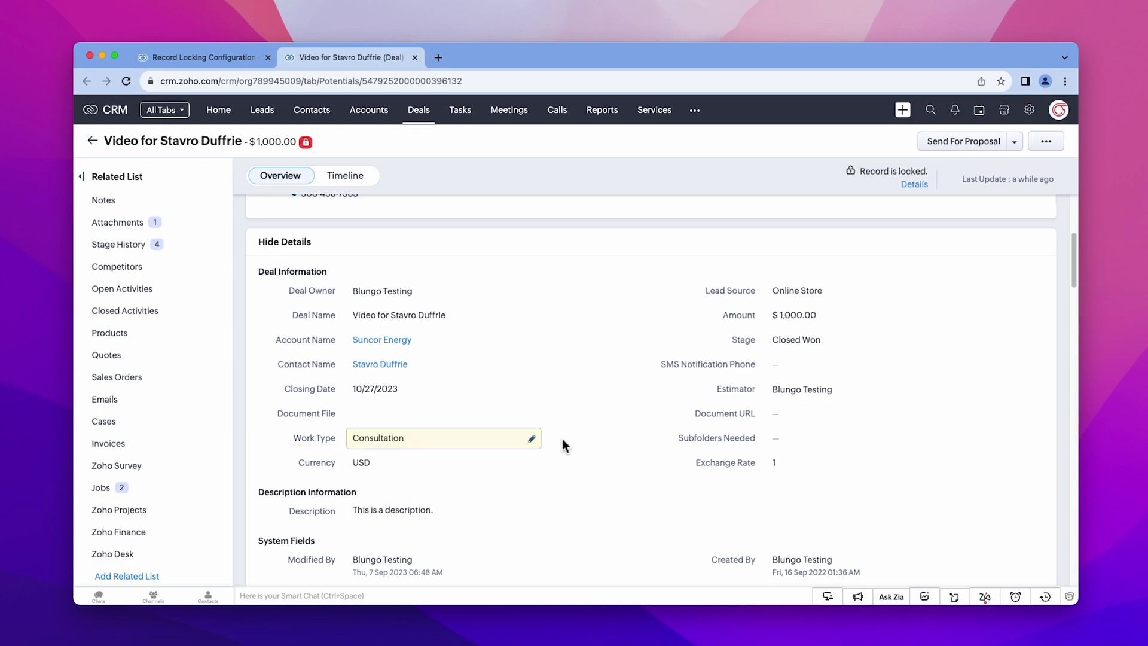
# Clear the Description text on the locked deal and save it
pyautogui.click(436, 512)
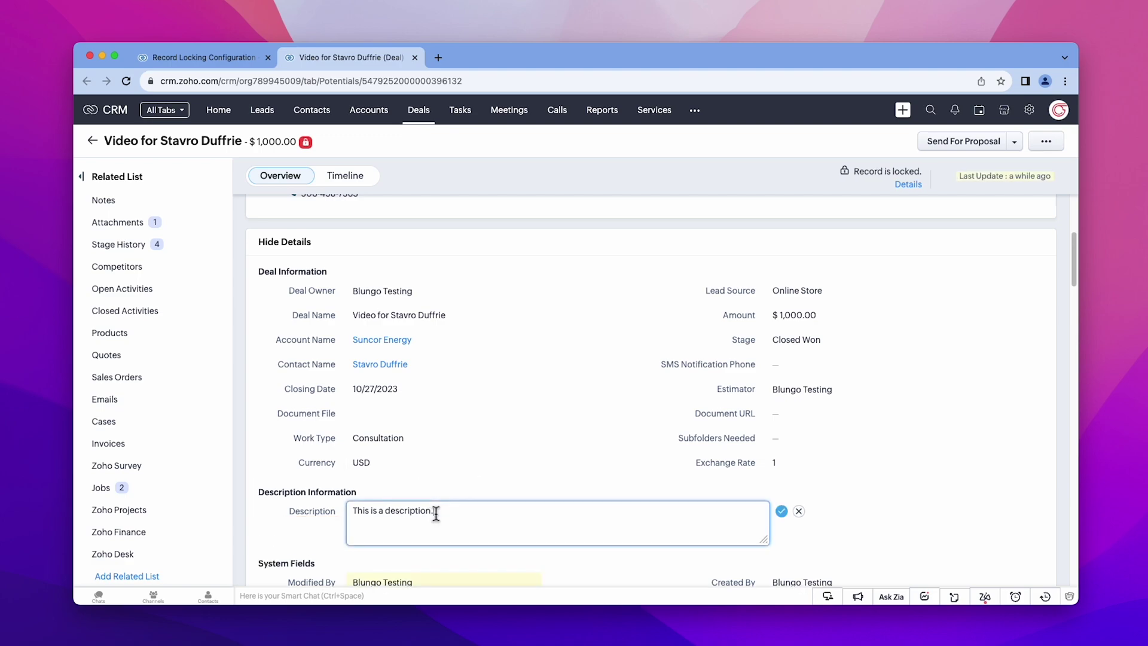
pyautogui.press('super+a')
pyautogui.press('BackSpace')
pyautogui.click(781, 509)
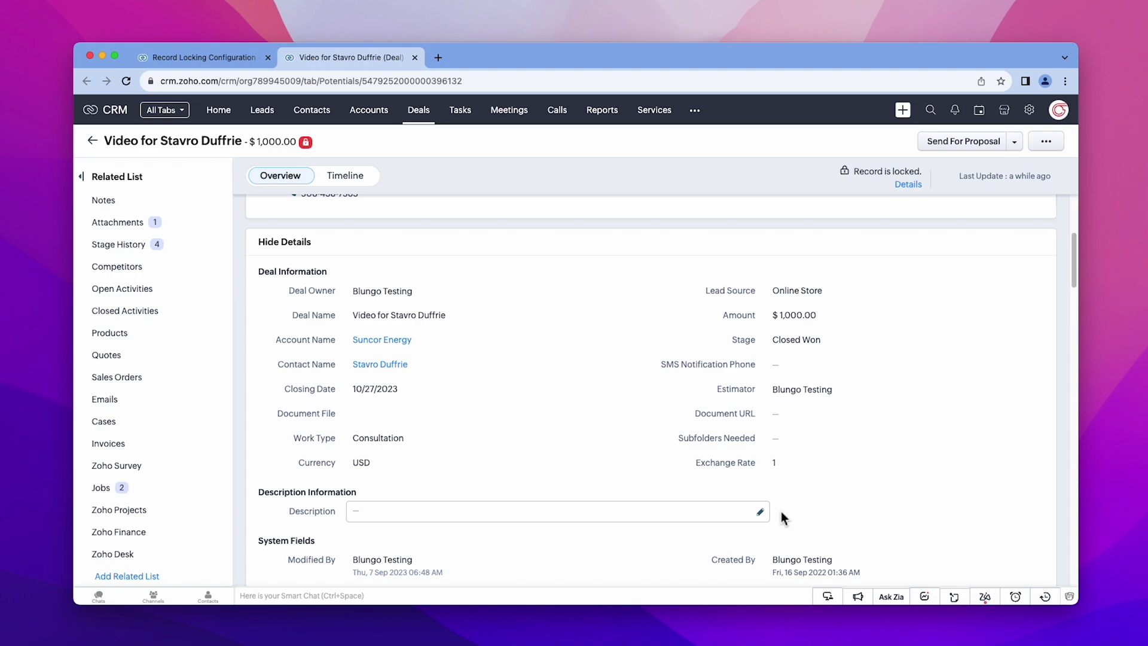